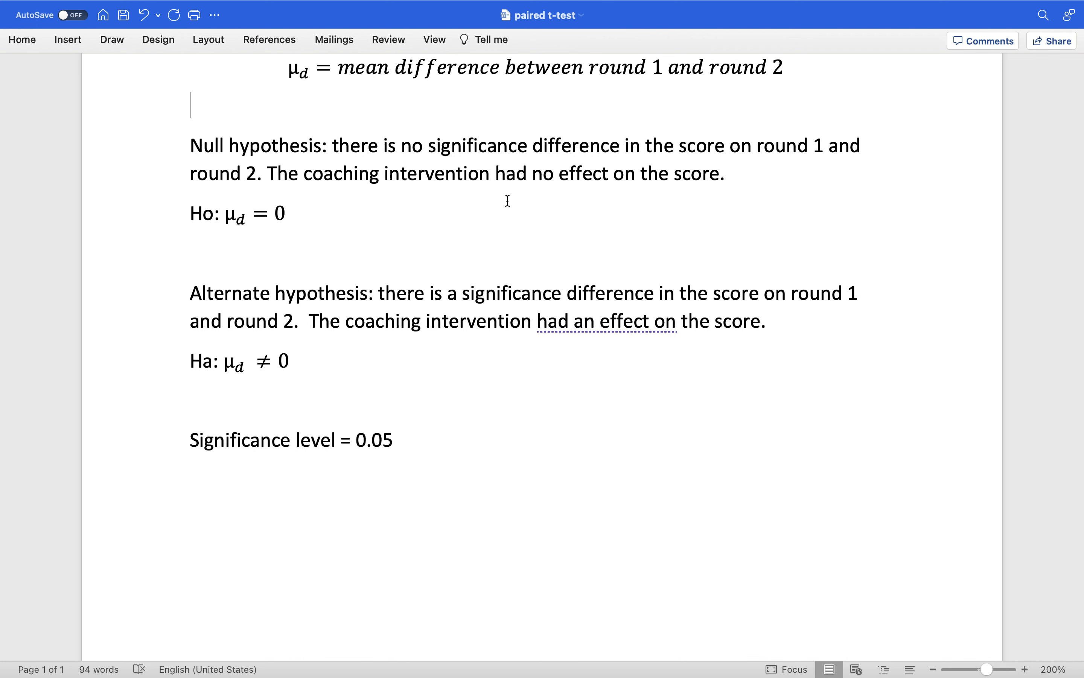
Step: Take Word out of full screen and bring the SPSS Data Editor forward
mouse_move(139, 4)
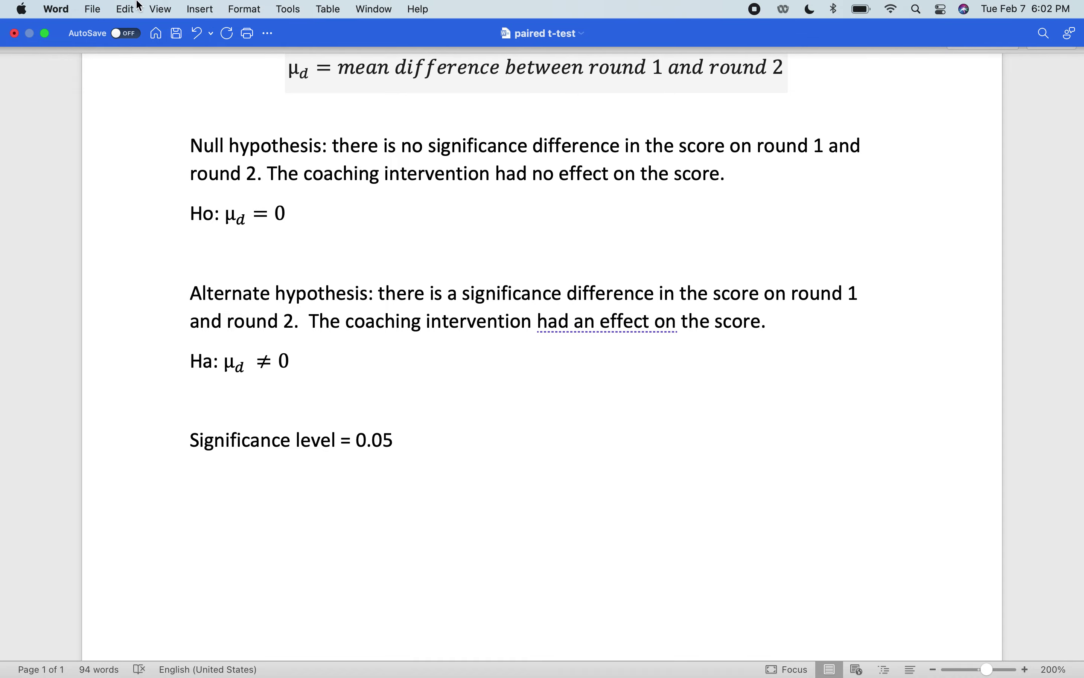
click(45, 34)
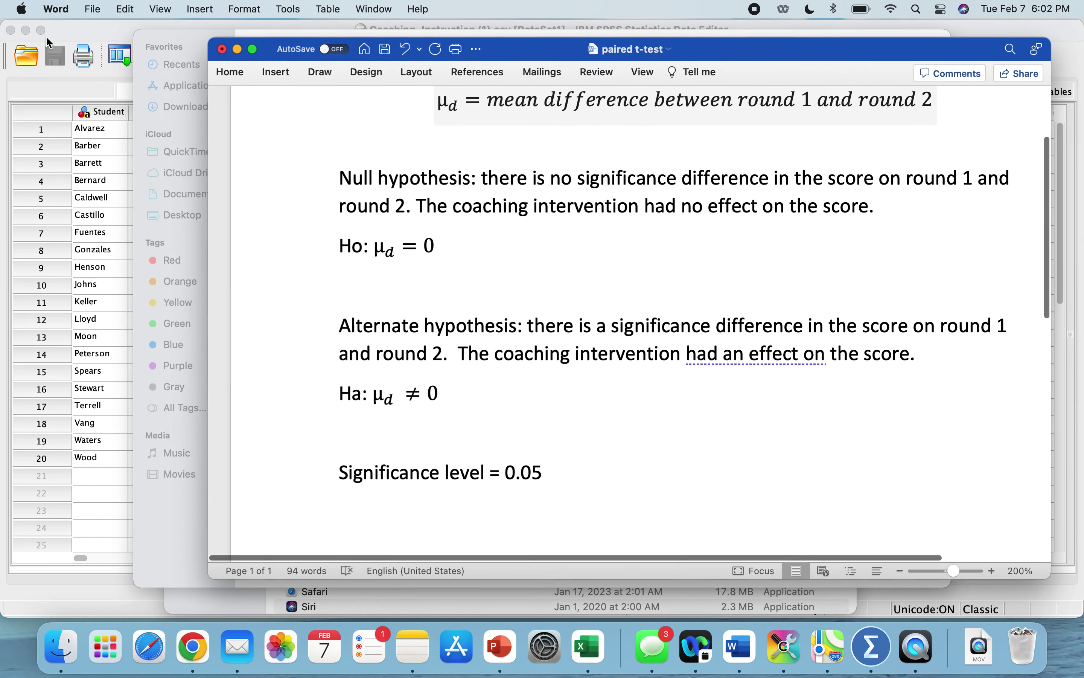
click(45, 84)
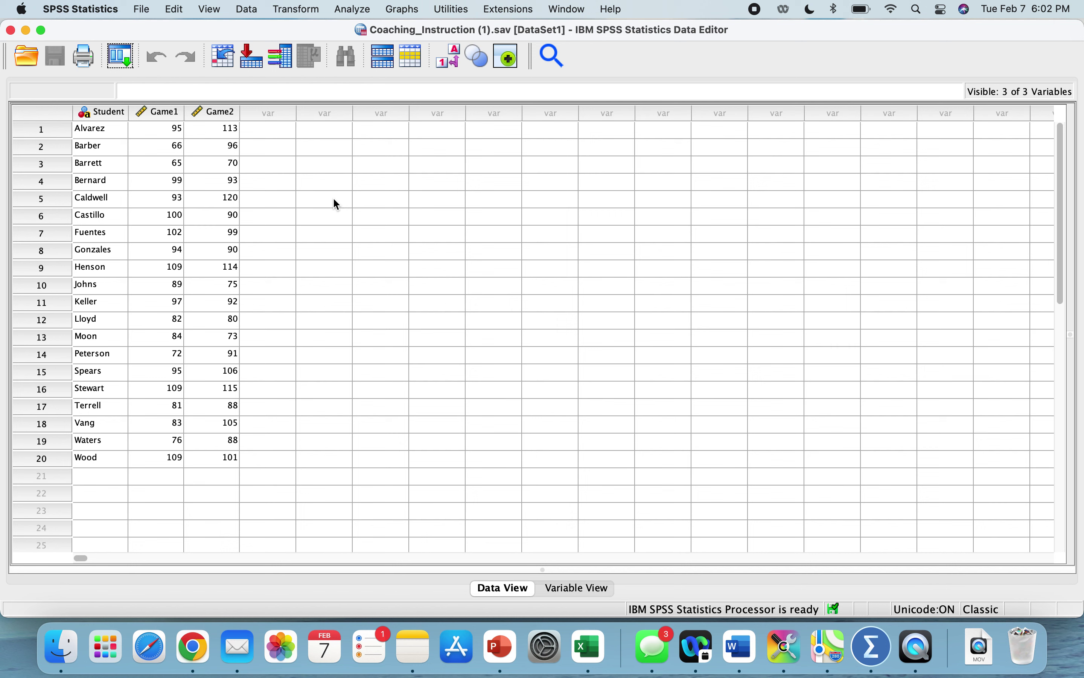
Step: Compute a new variable 'difference' as Game1 - Game2 with Compute Variable
click(302, 11)
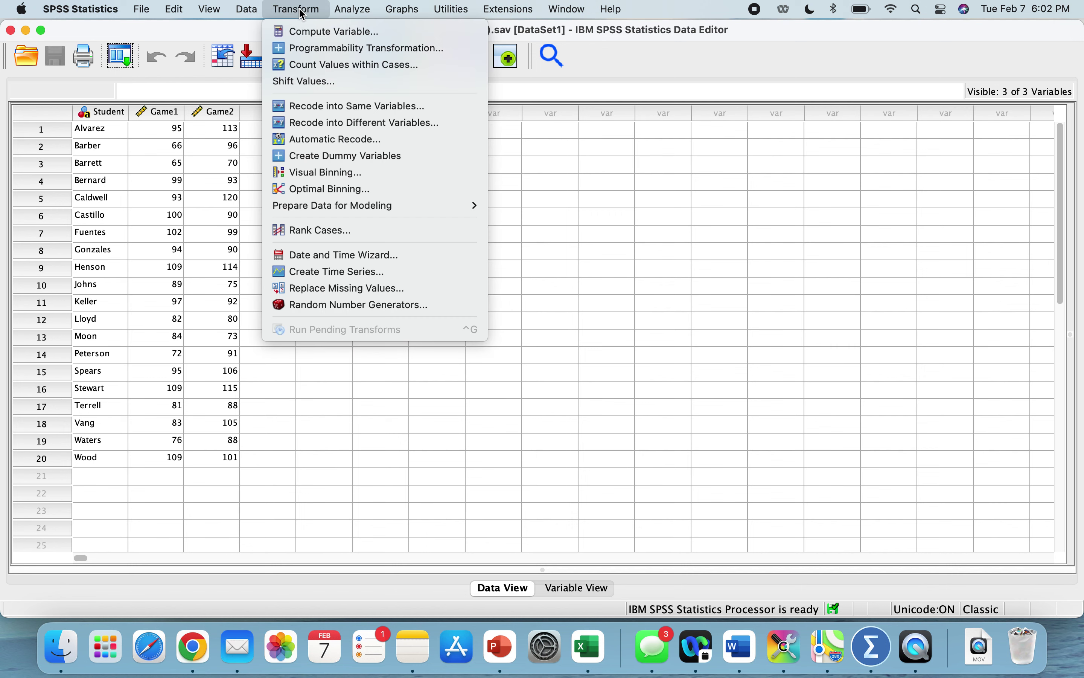
click(334, 32)
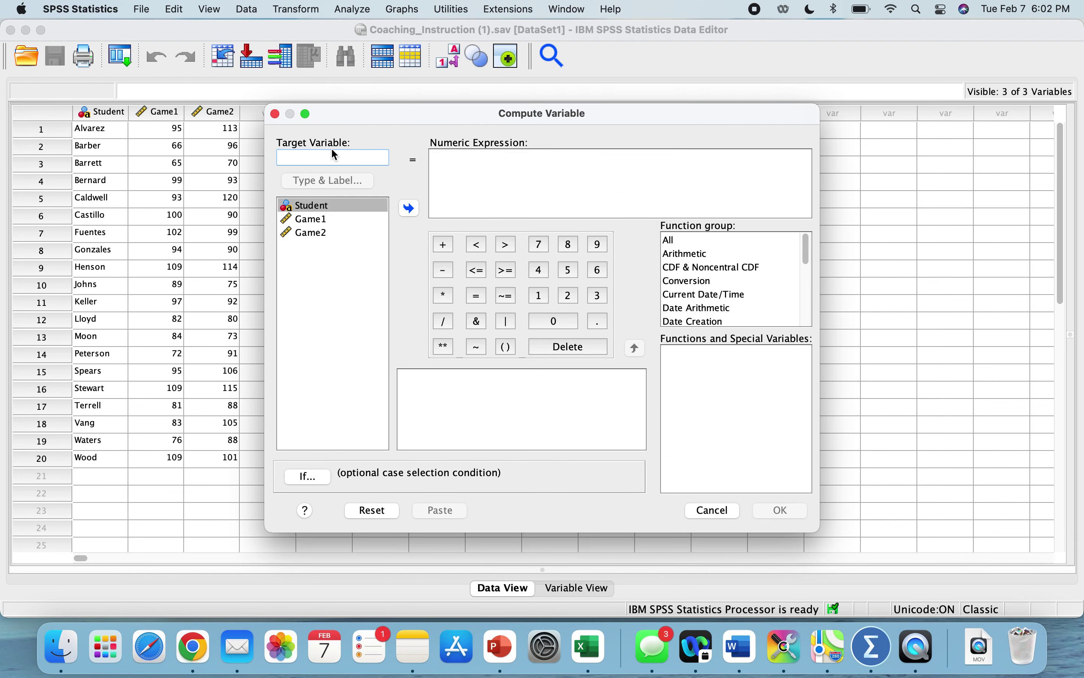
text(difference)
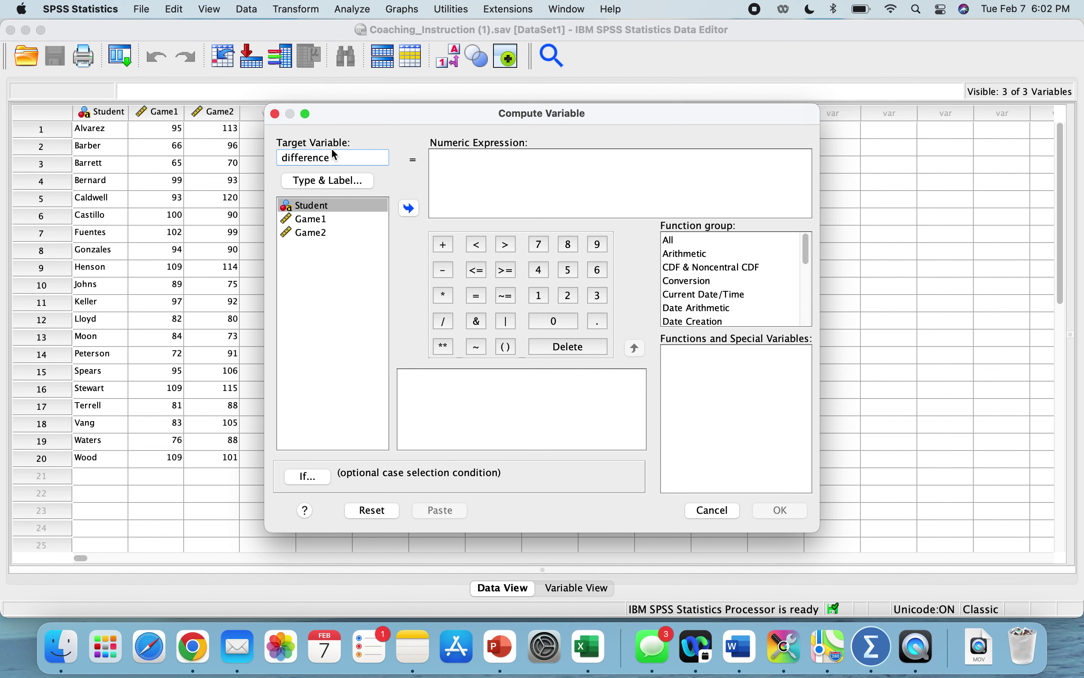
click(323, 220)
click(410, 209)
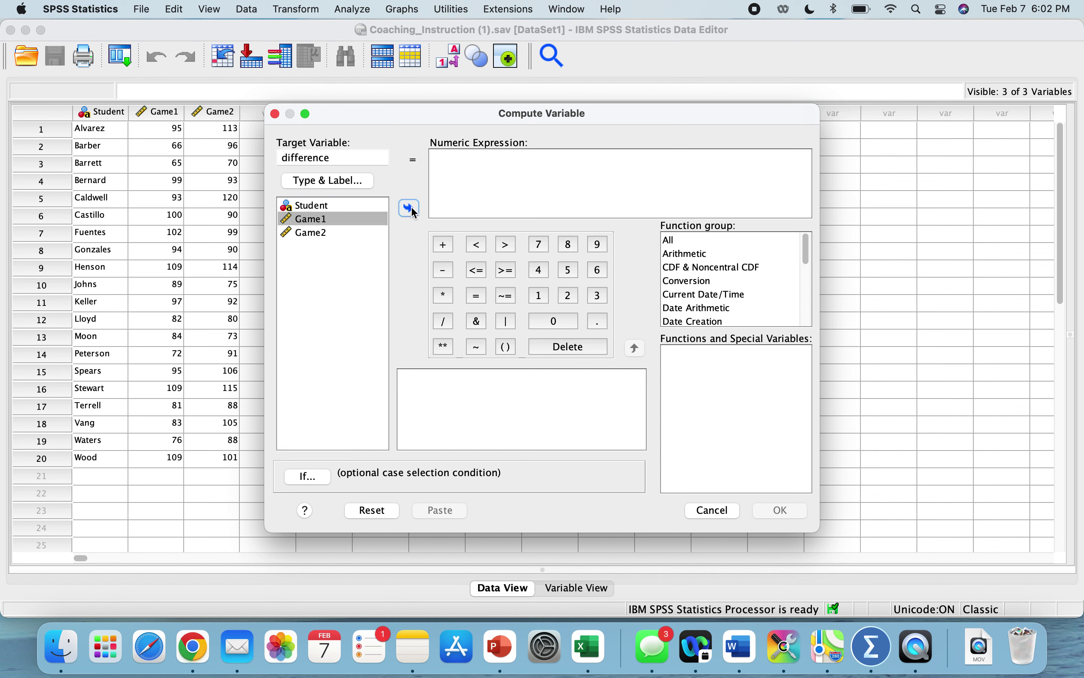
click(443, 271)
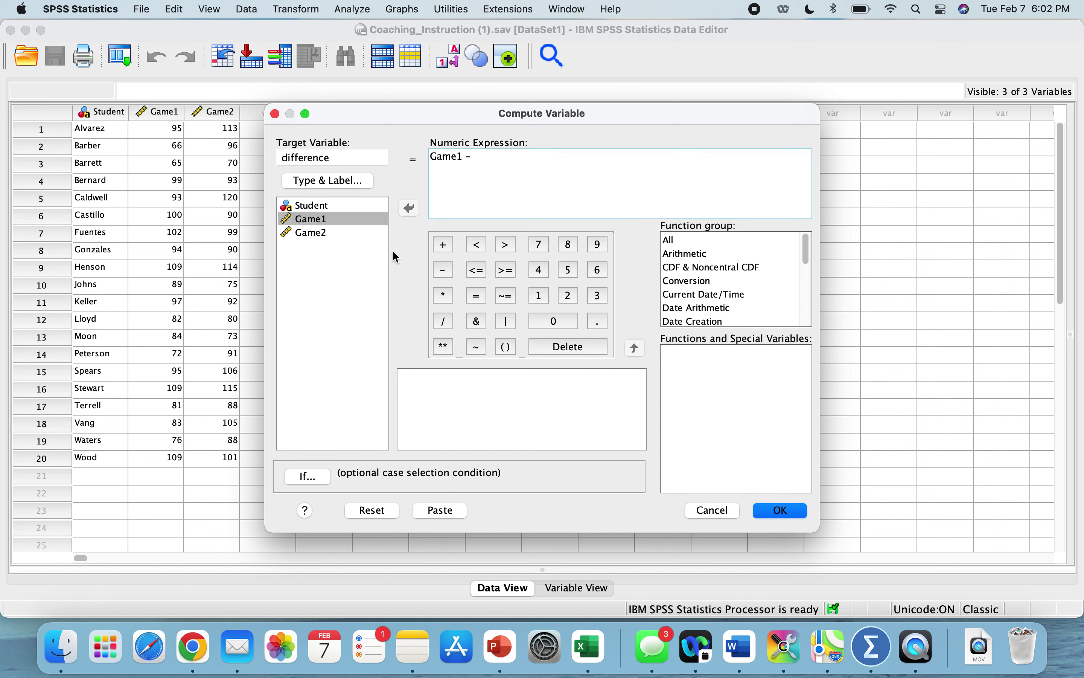
click(321, 238)
click(410, 208)
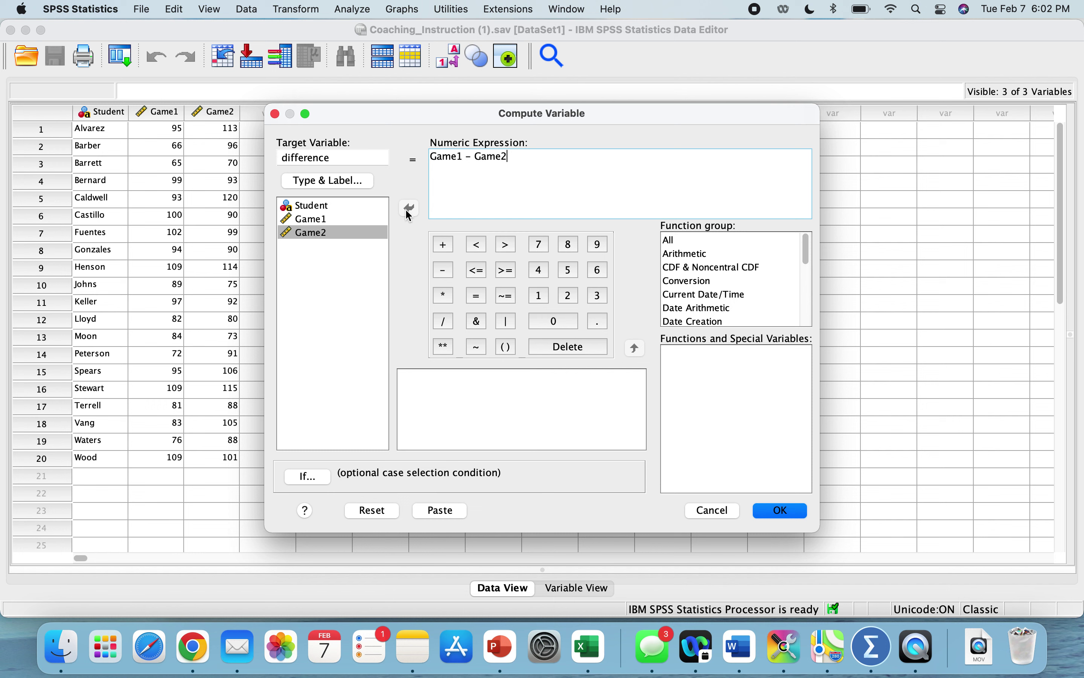
click(786, 509)
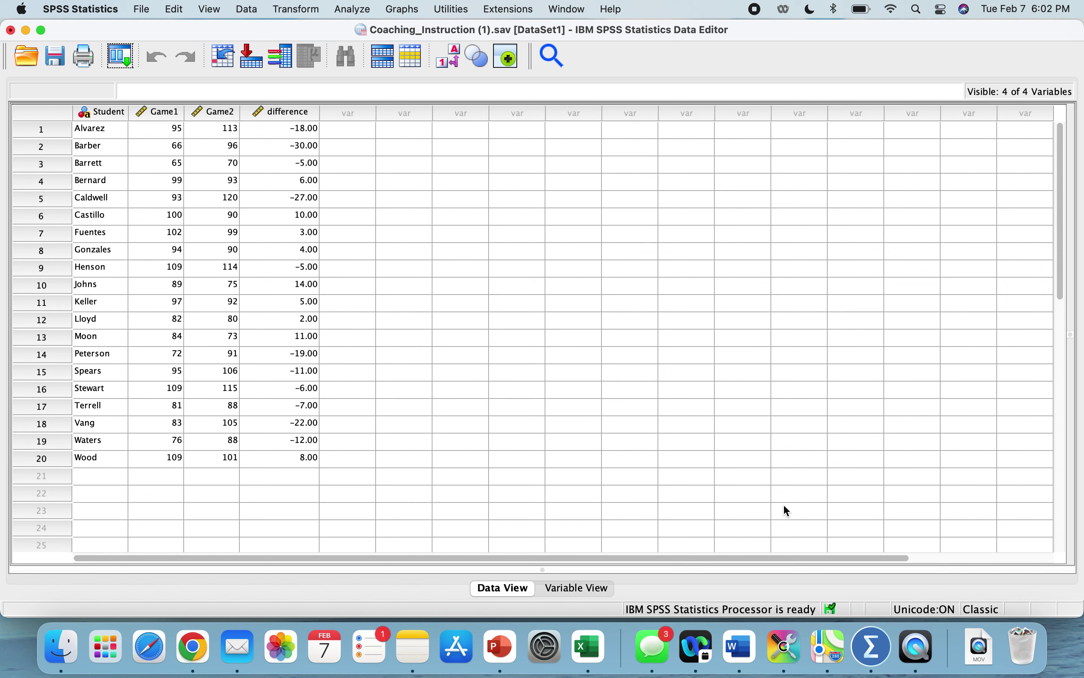
Step: Start a Frequencies analysis, select difference, and turn off Display frequency tables
click(360, 11)
mouse_move(406, 96)
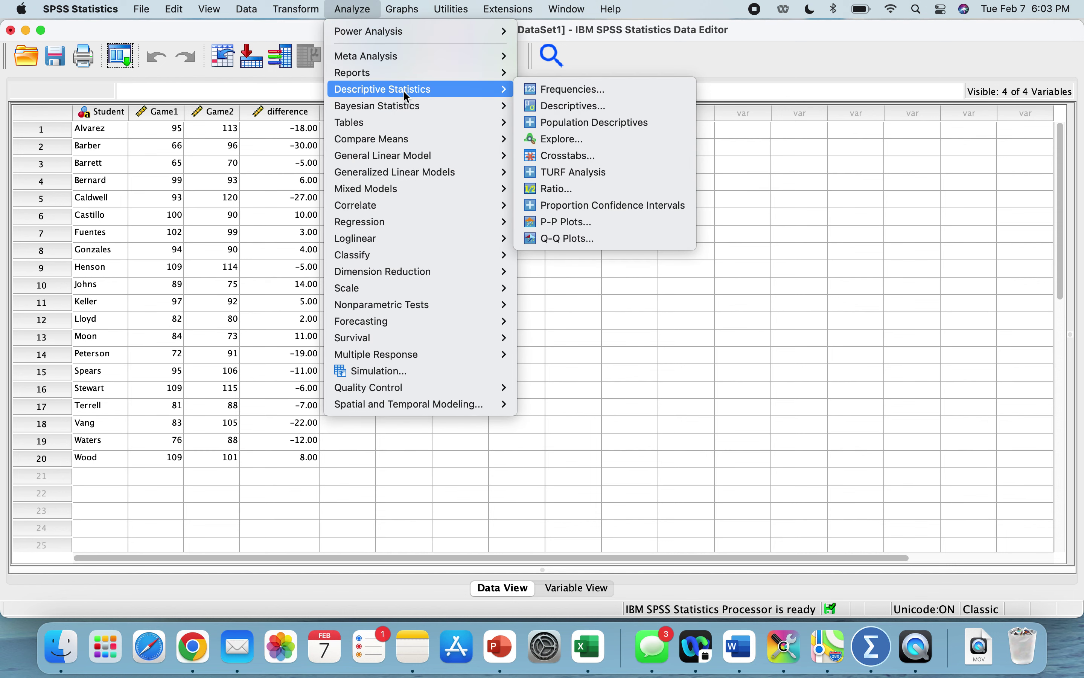
click(597, 91)
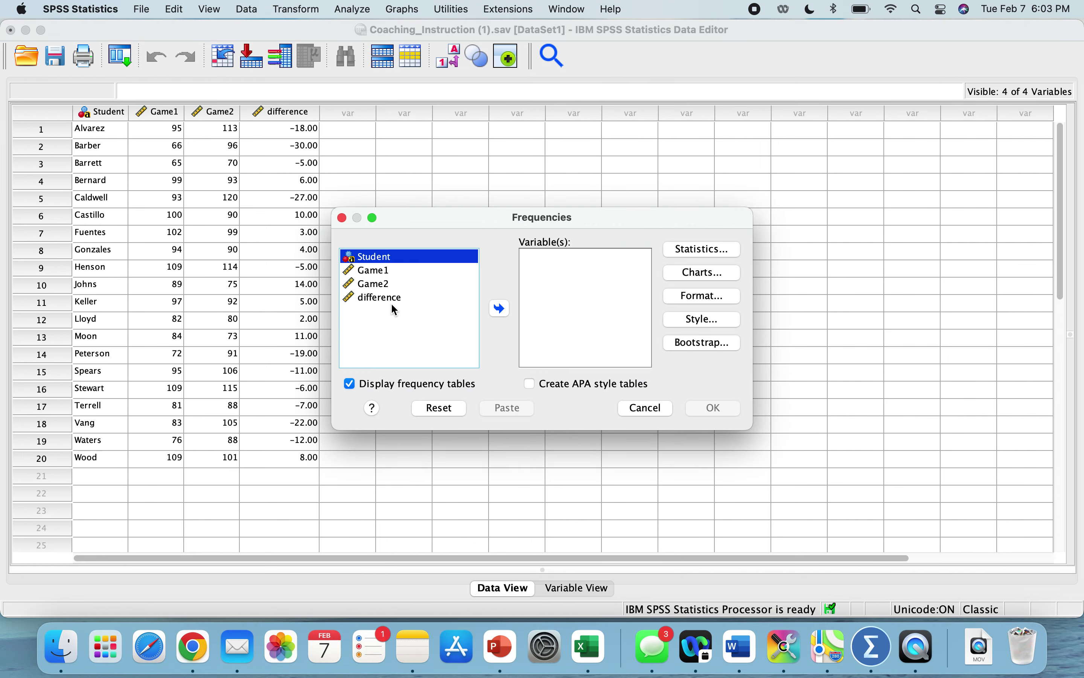
click(396, 303)
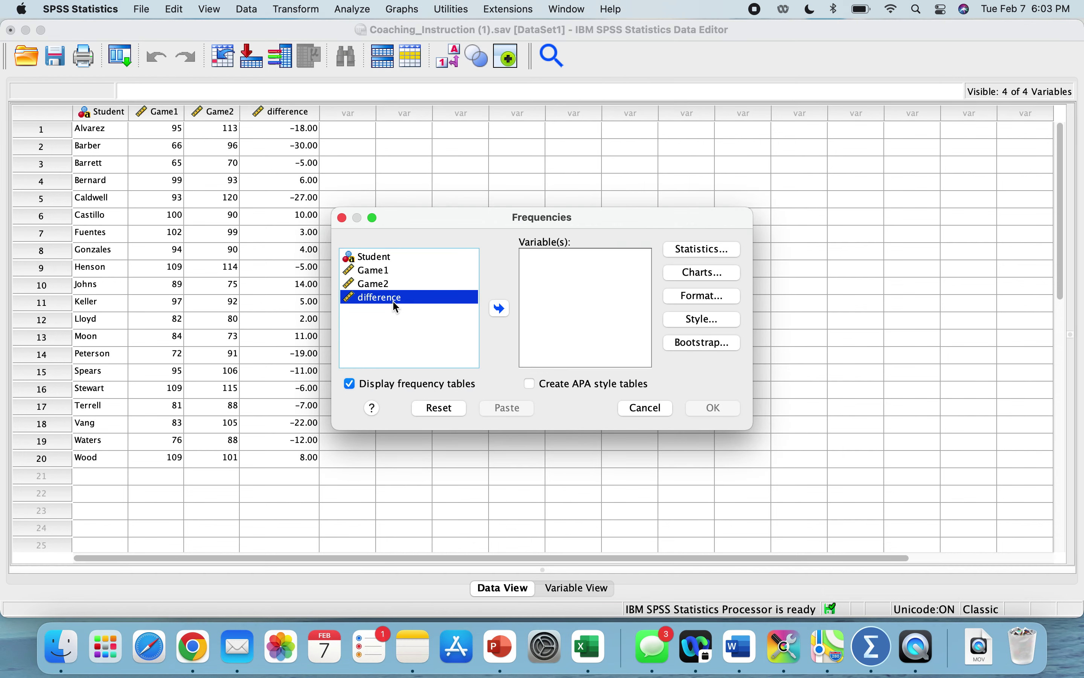
click(349, 385)
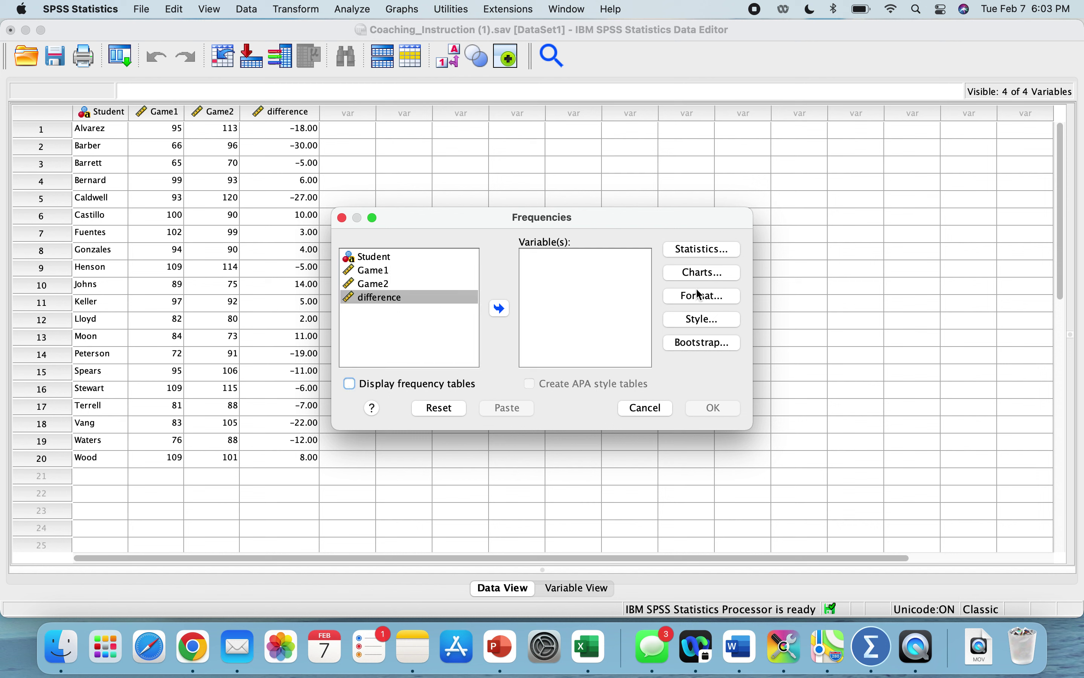
Step: Set charts to a histogram with normal curve and move difference into Variable(s)
click(701, 273)
click(441, 315)
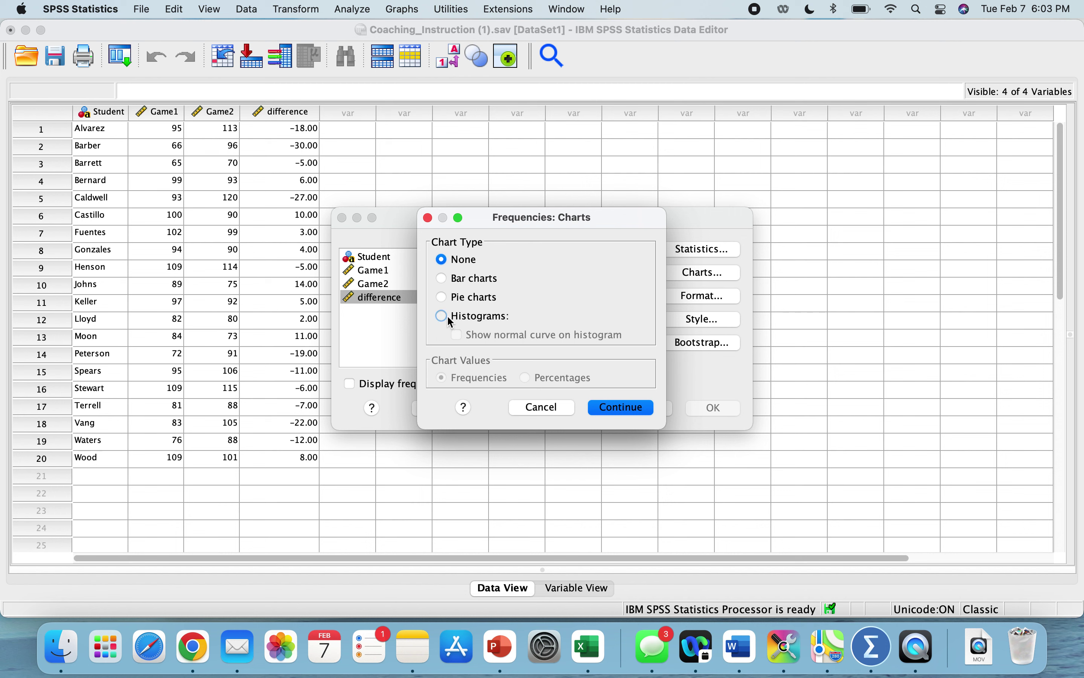
click(459, 337)
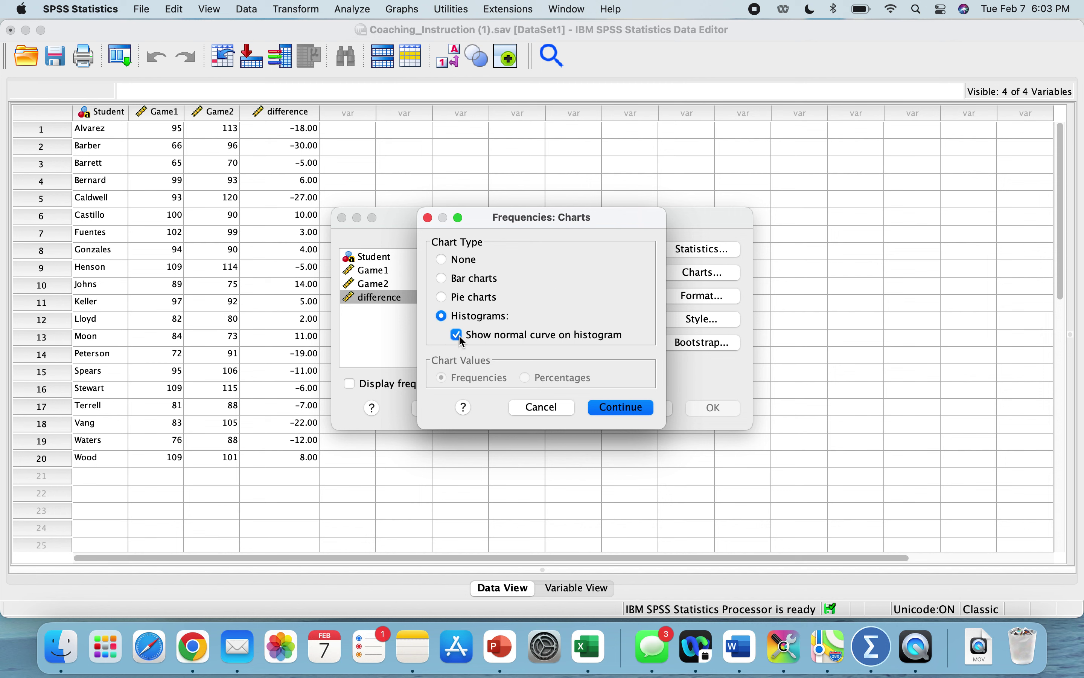
click(620, 409)
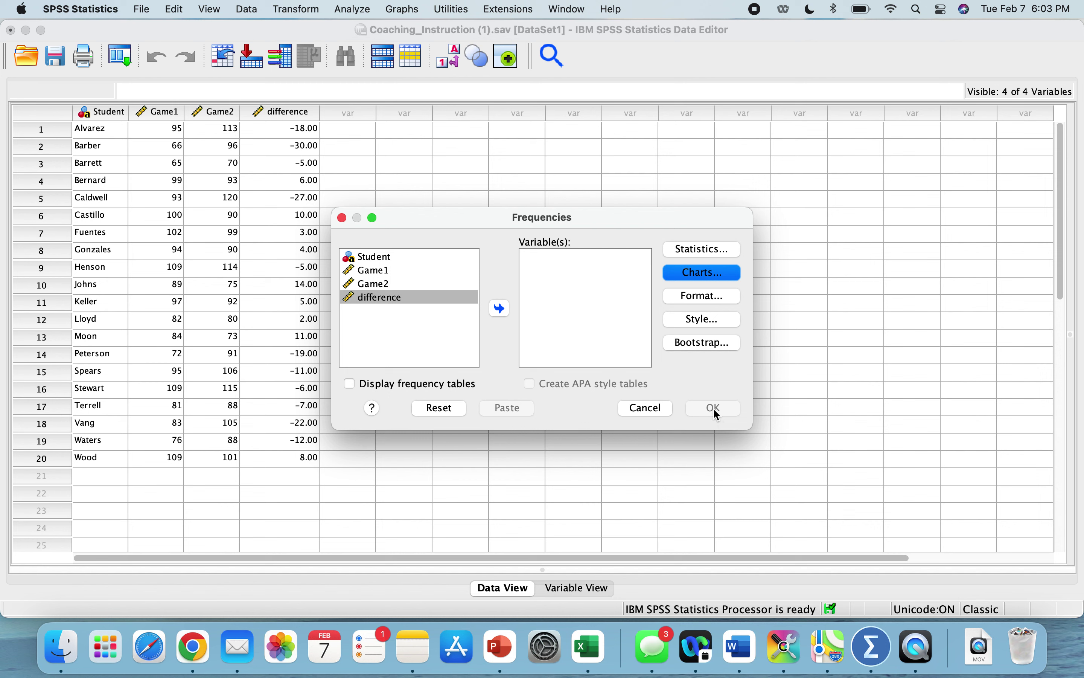
click(504, 313)
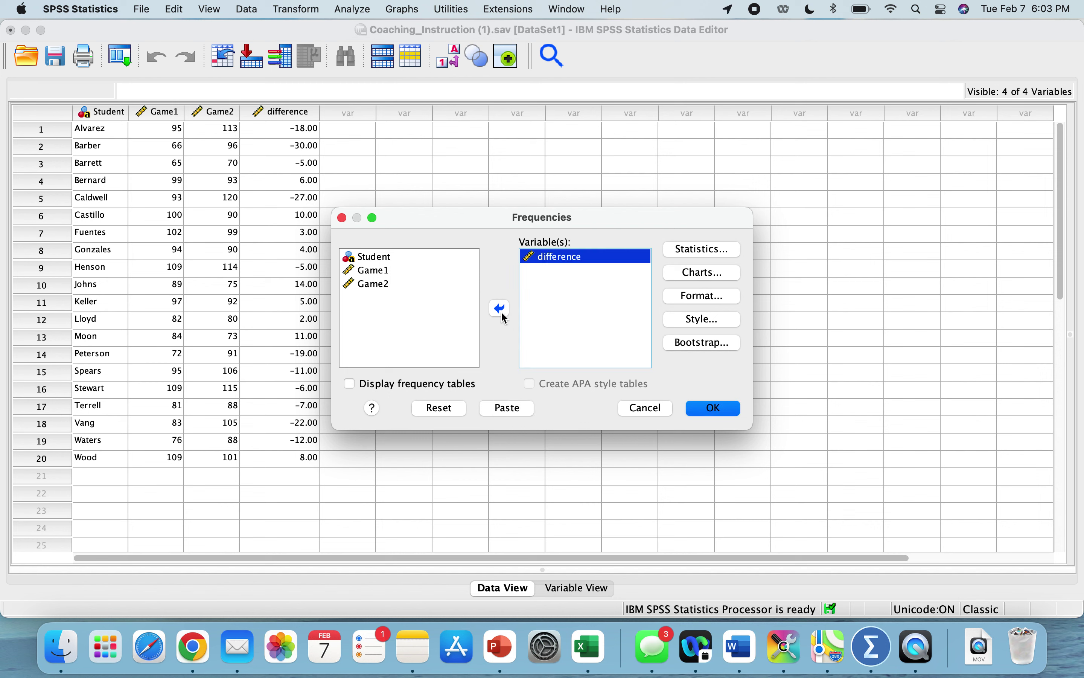
Step: Run Frequencies and inspect the difference histogram (N = 20, mean −4.95, SD 13.137)
click(720, 414)
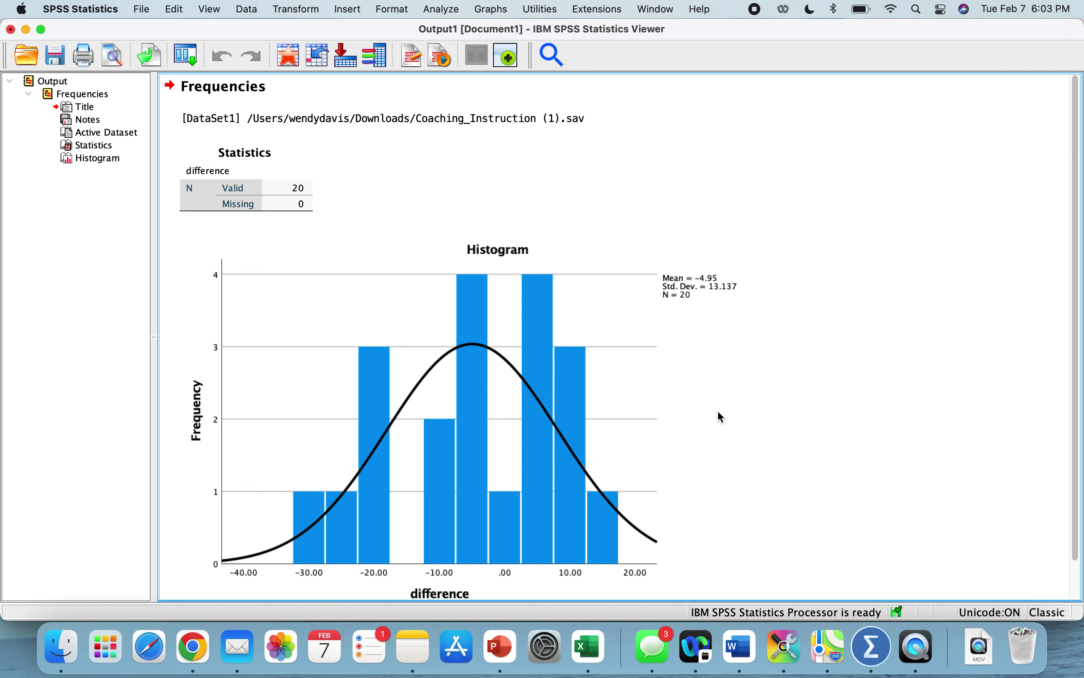
click(681, 296)
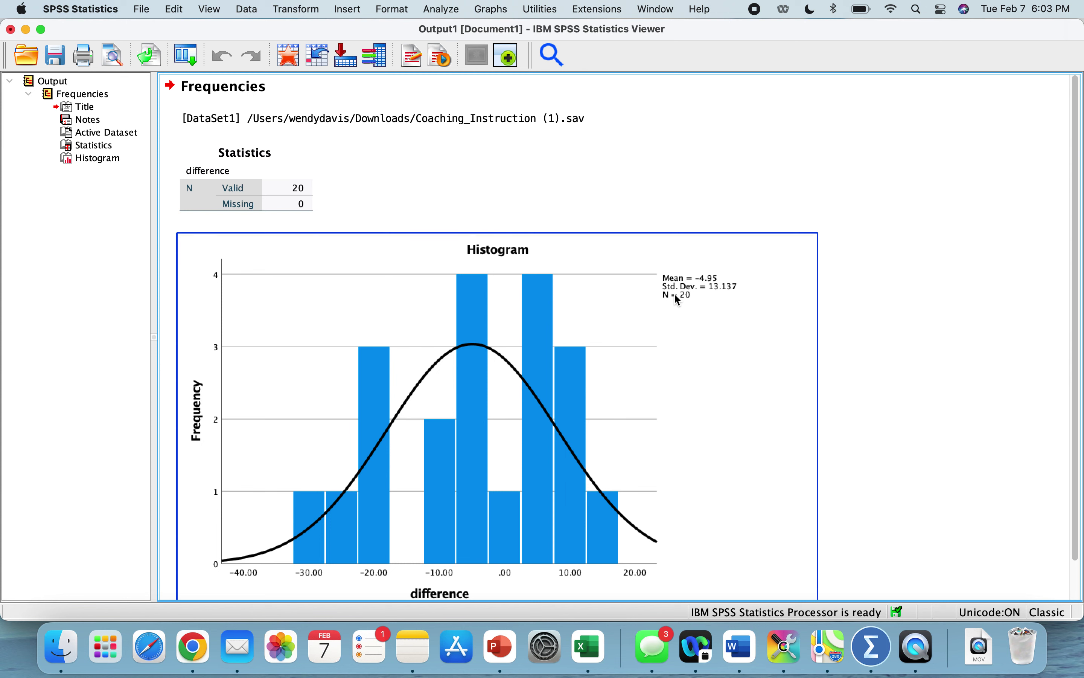
click(568, 150)
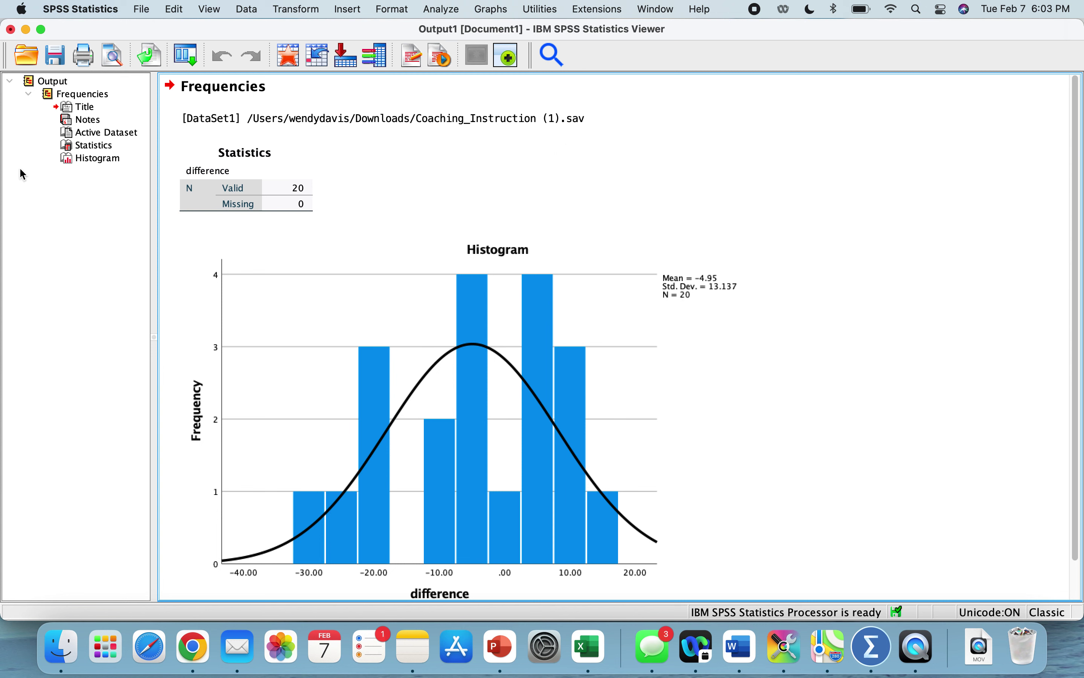
click(264, 395)
click(163, 303)
click(532, 310)
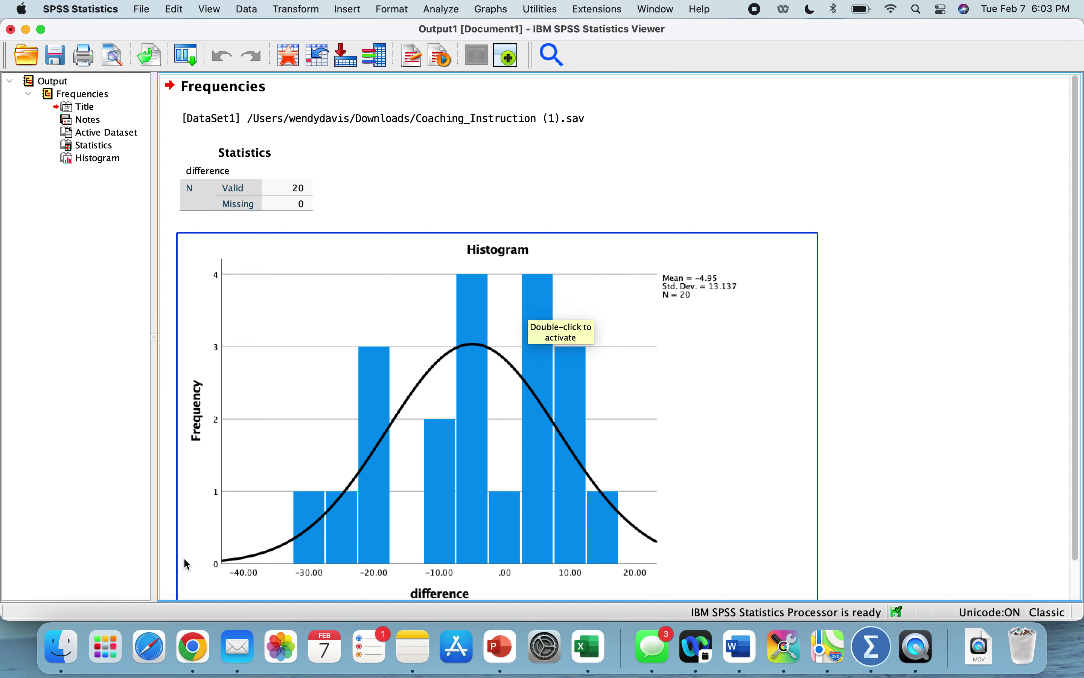
click(135, 177)
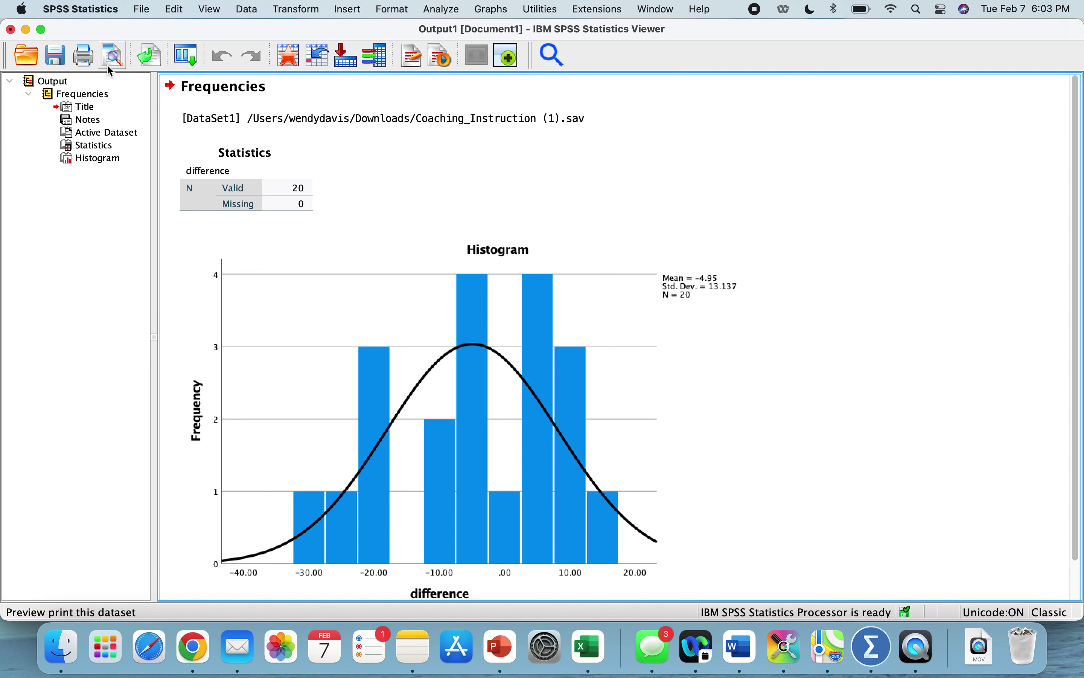
Step: Run a Paired-Samples T Test with Game1 and Game2 as pair 1 (t = −1.685, p = .108)
click(439, 9)
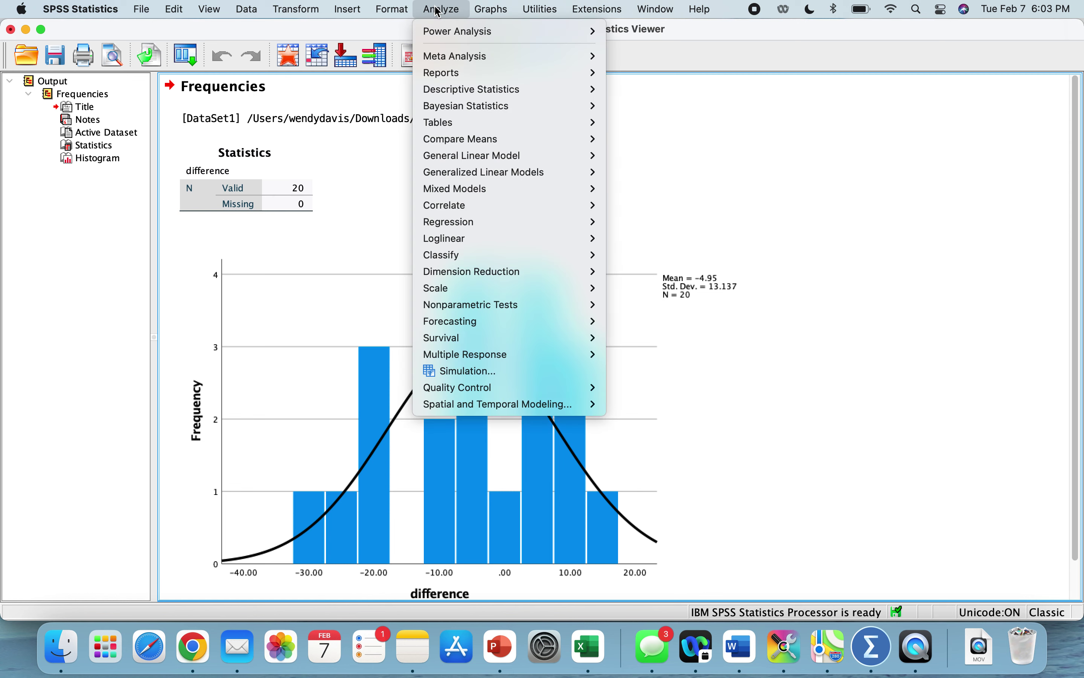
mouse_move(495, 139)
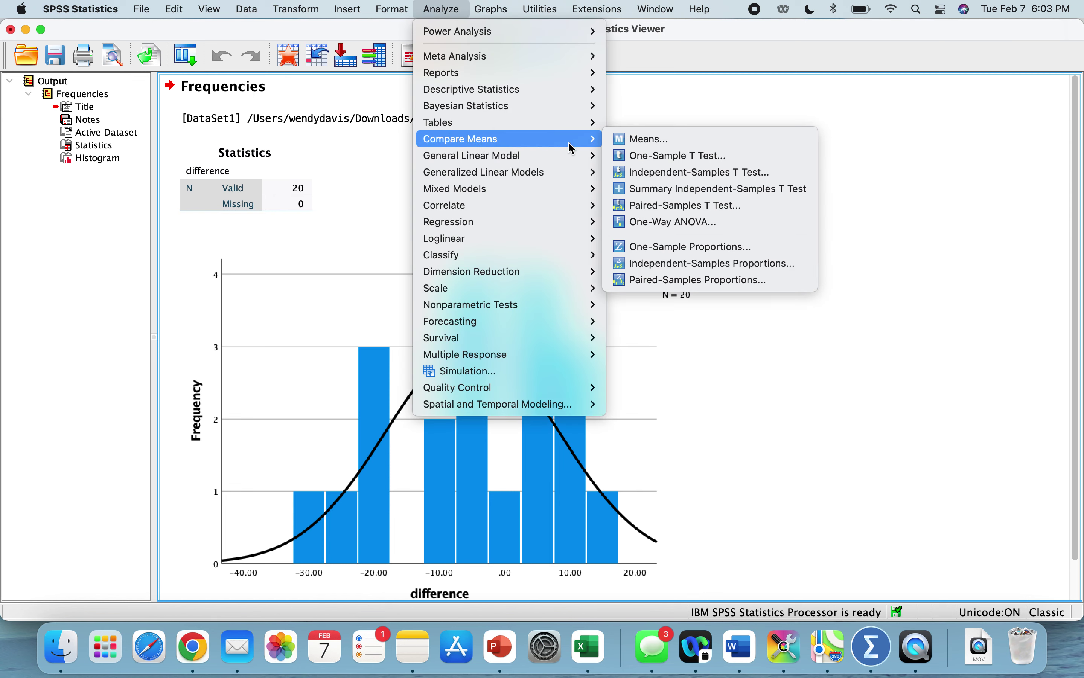
click(653, 207)
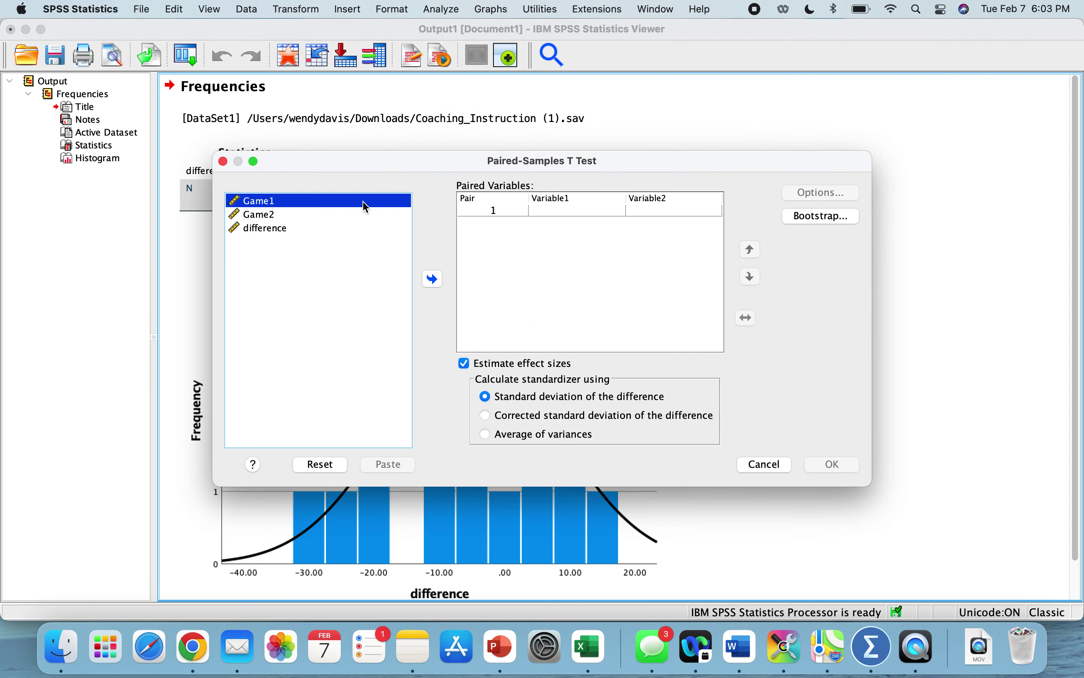
click(434, 280)
click(298, 215)
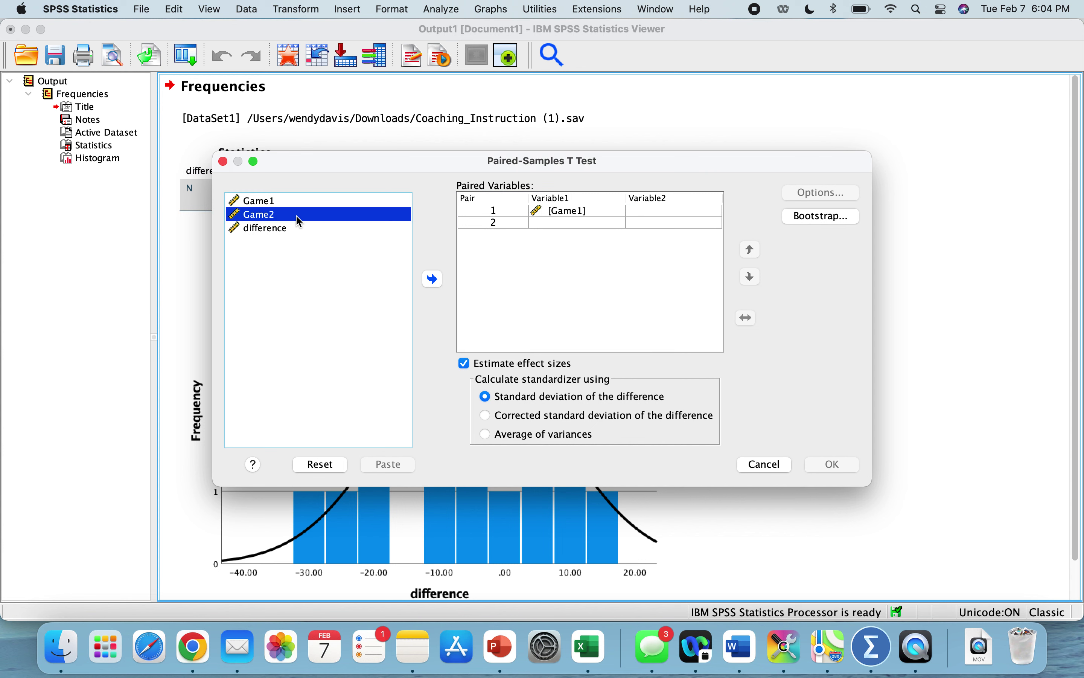
click(433, 279)
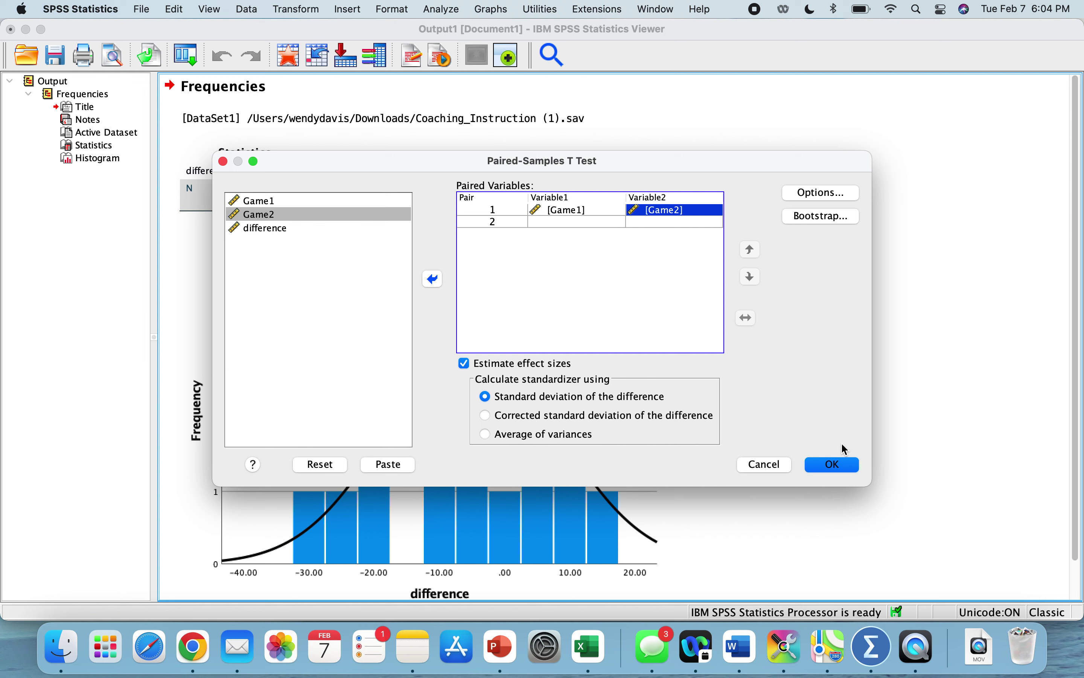
click(839, 466)
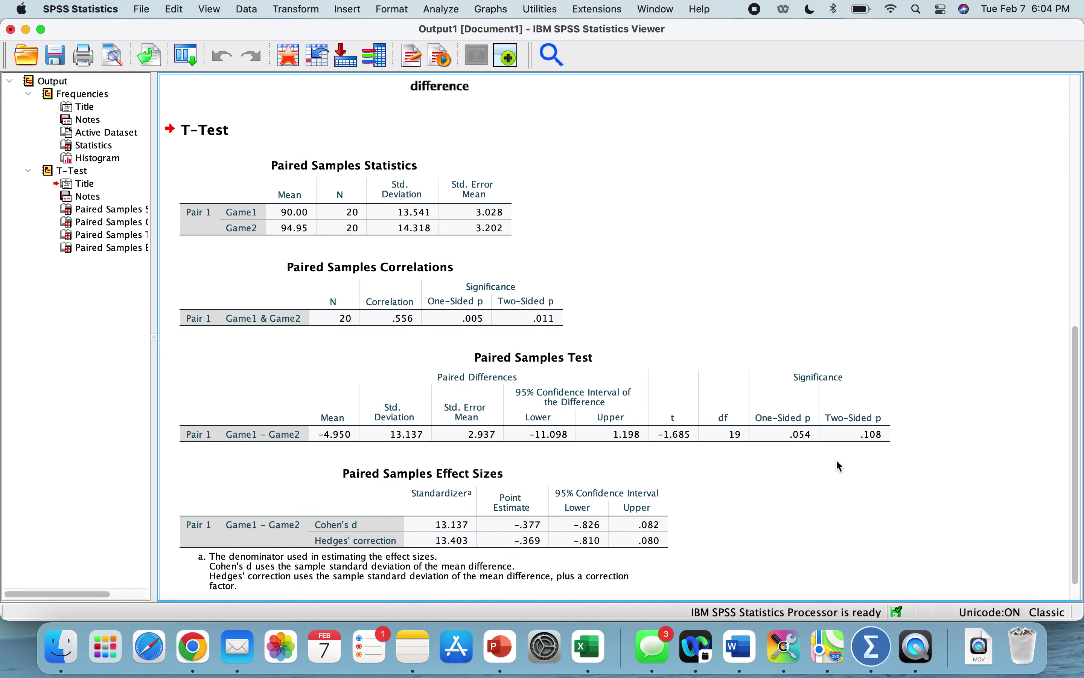
Step: Inspect the Paired Samples Test table, then switch to the 'paired t-test' Word document
click(601, 400)
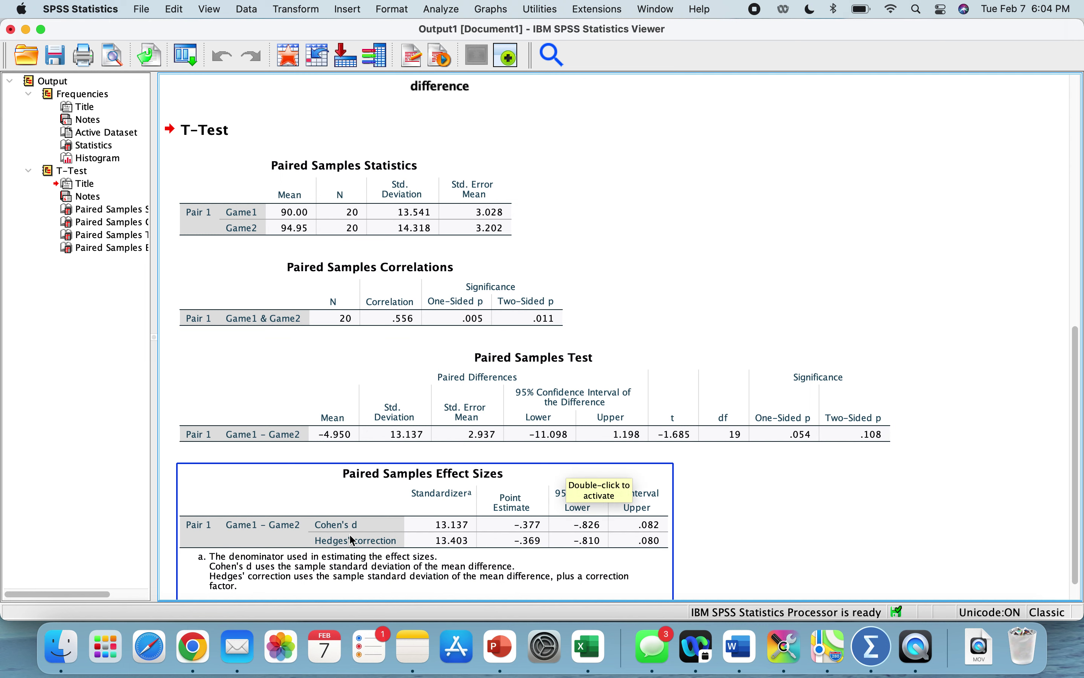
click(747, 648)
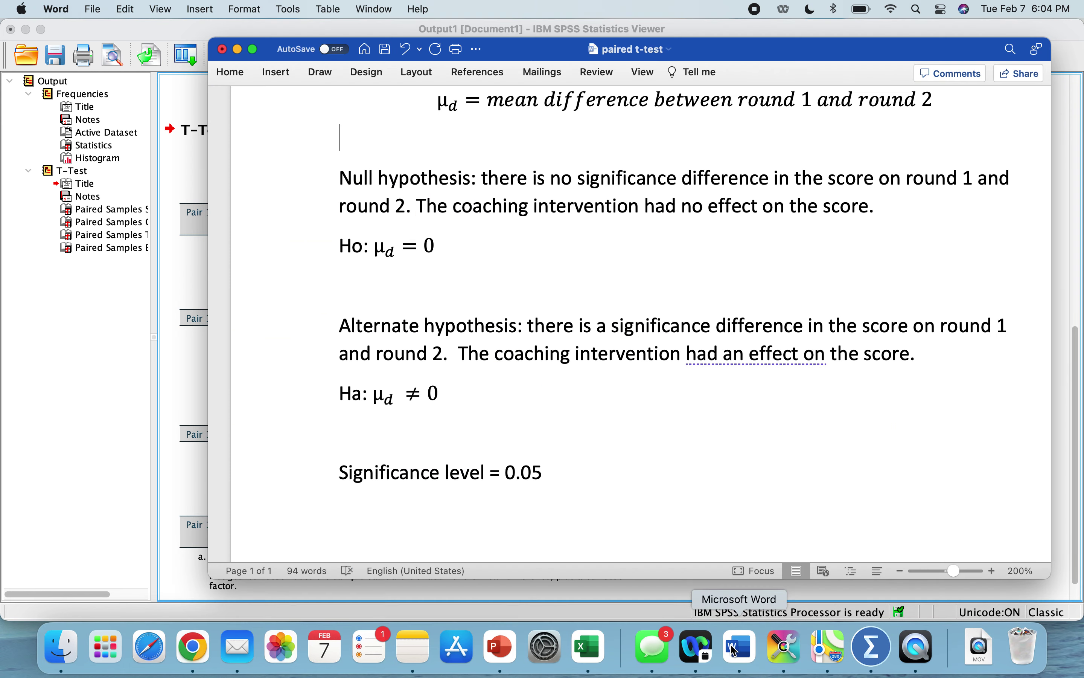
Step: Maximize Word and add 'P-value = 0.108 > 0.05' with a fail-to-reject-Ho conclusion
click(252, 49)
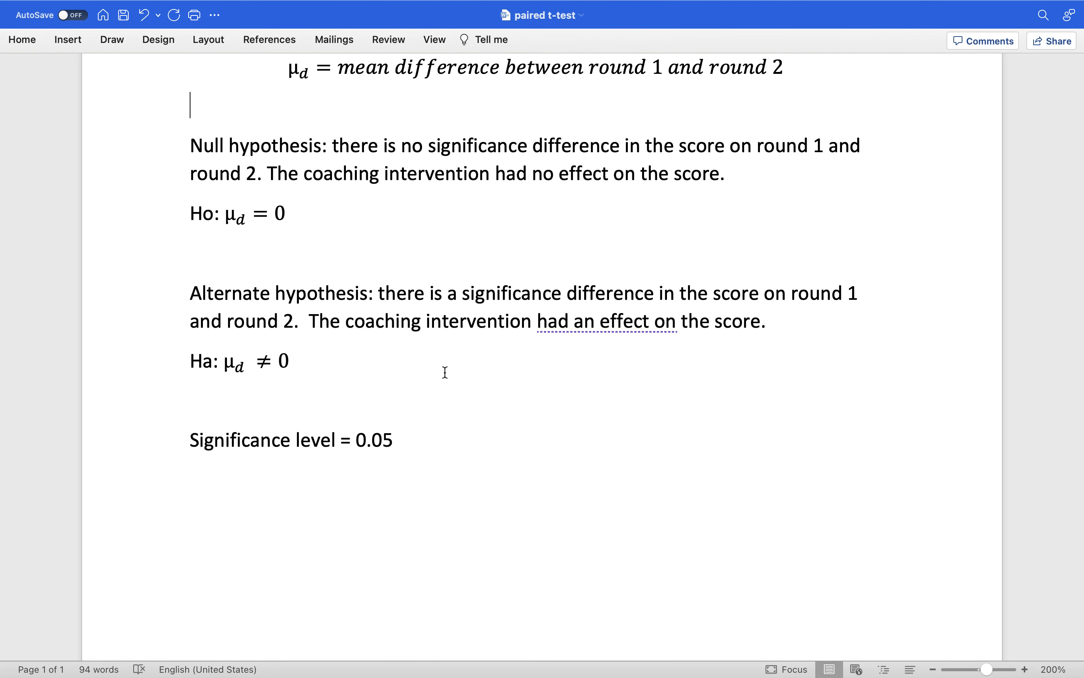
key(Down)
key(Down)
key(Down)
key(Down)
key(Down)
key(Down)
key(Down)
key(Down)
key(Down)
key(Down)
key(Down)
key(Down)
key(Down)
key(Down)
key(Down)
key(Down)
key(Down)
key(Down)
key(Down)
key(Down)
key(Down)
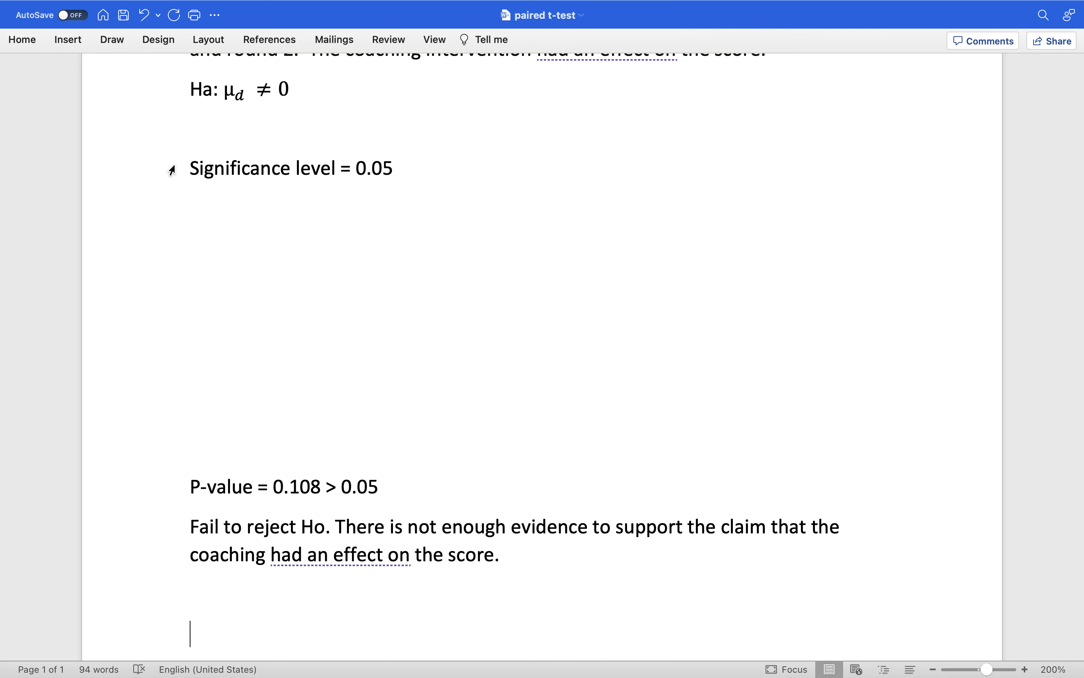
mouse_move(113, 6)
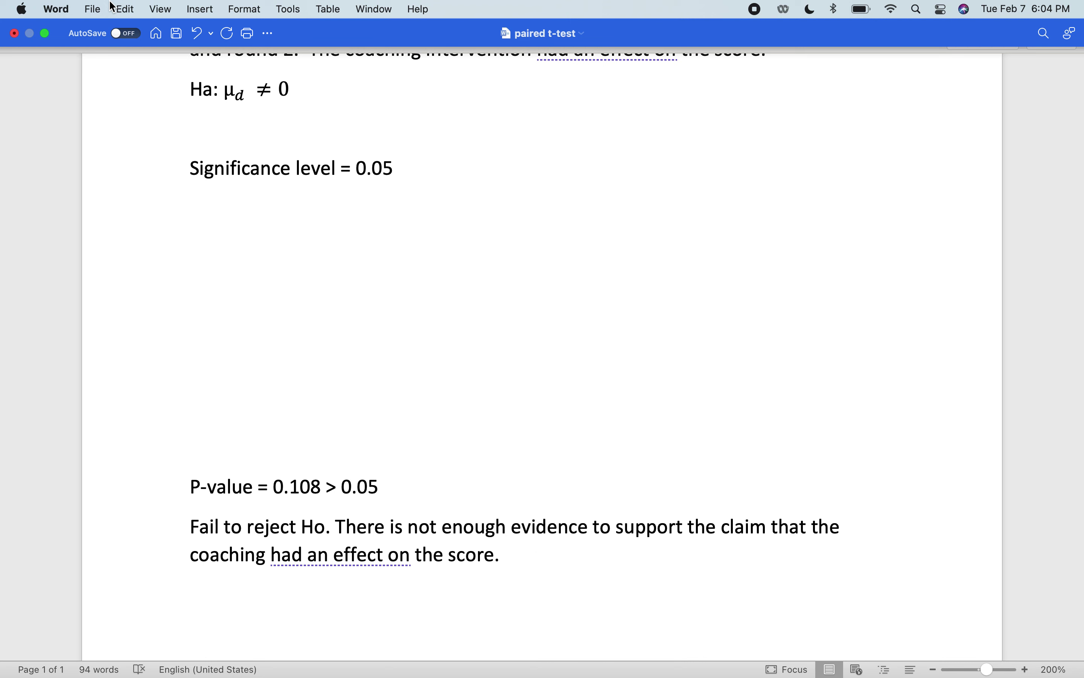